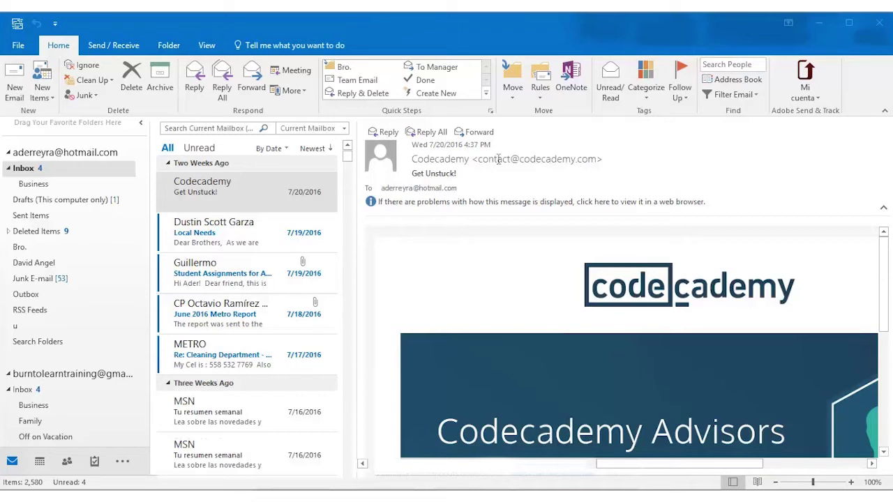
# Step: Toggle the read/unread status of the Codecademy message "Get Unstuck!" in the Inbox
pyautogui.click(272, 208)
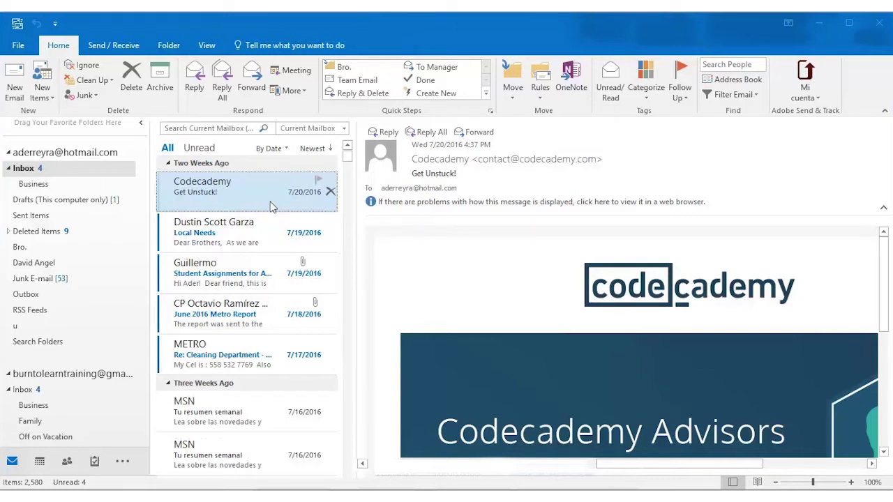
pyautogui.rightClick(272, 207)
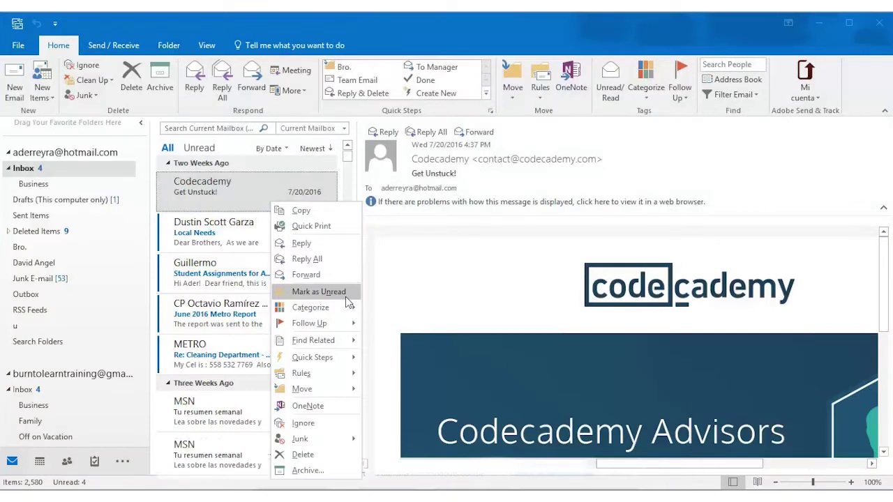
pyautogui.click(612, 101)
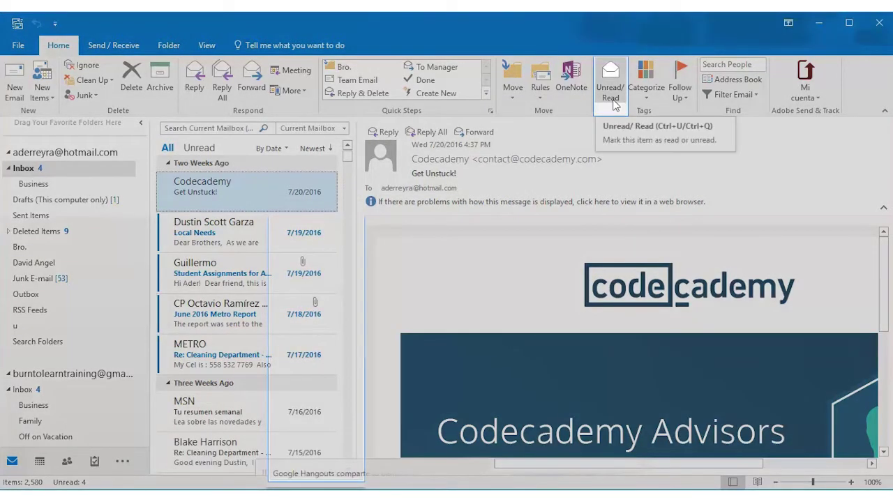
pyautogui.click(613, 103)
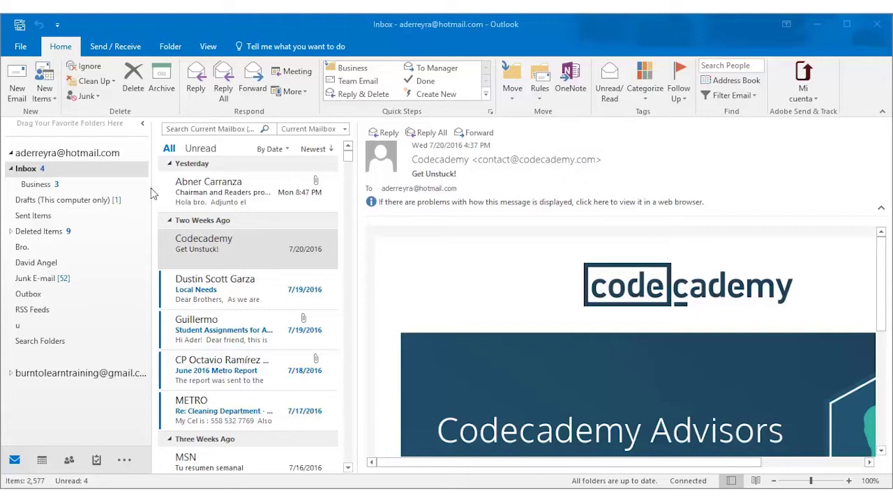
# Step: In the Business folder, assign both the Red Category and the Blue Category to the Quarterly Sales message
pyautogui.click(38, 184)
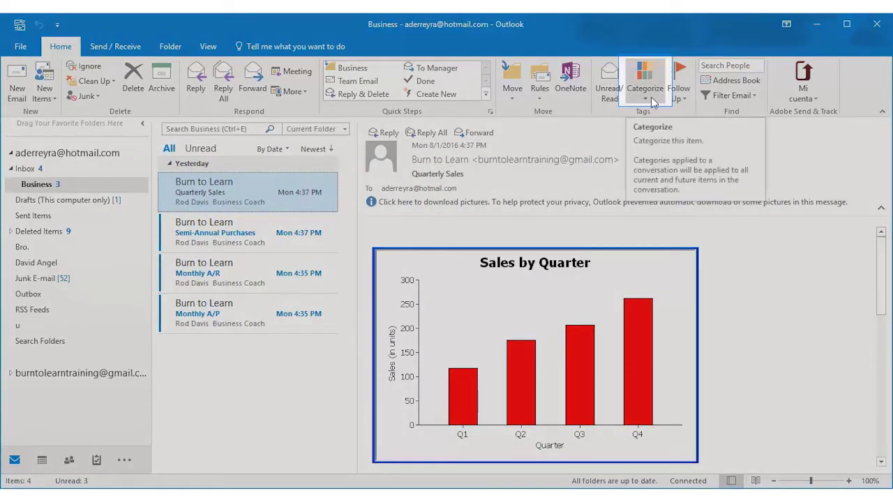
pyautogui.click(653, 101)
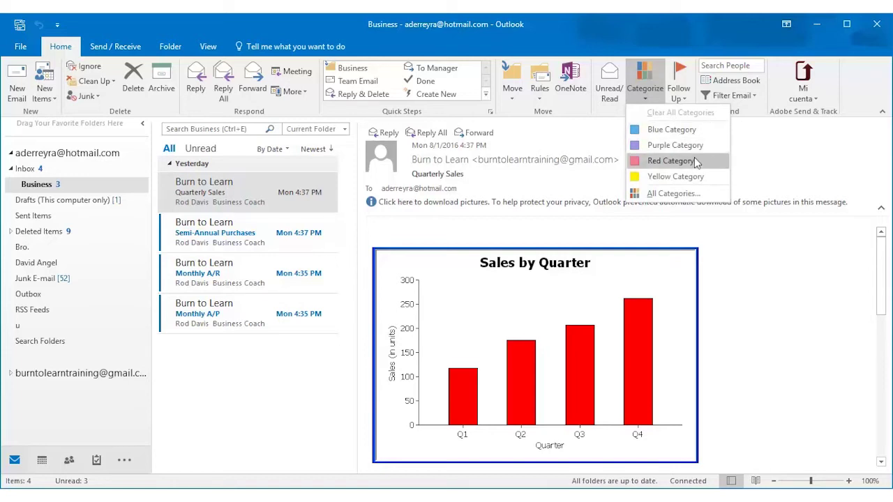
pyautogui.click(670, 160)
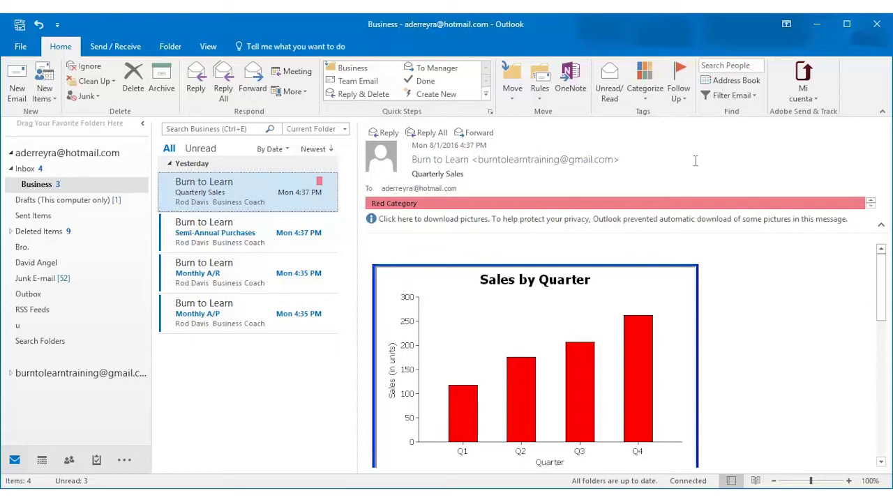
pyautogui.click(643, 97)
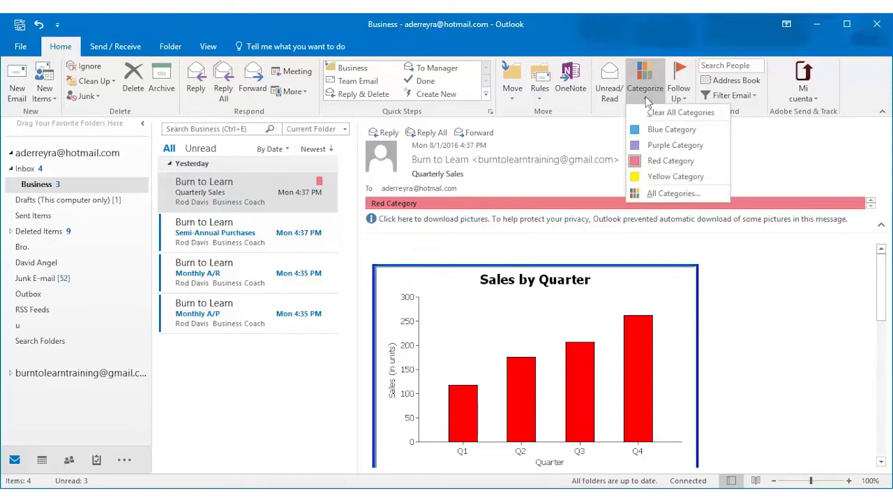
pyautogui.click(674, 130)
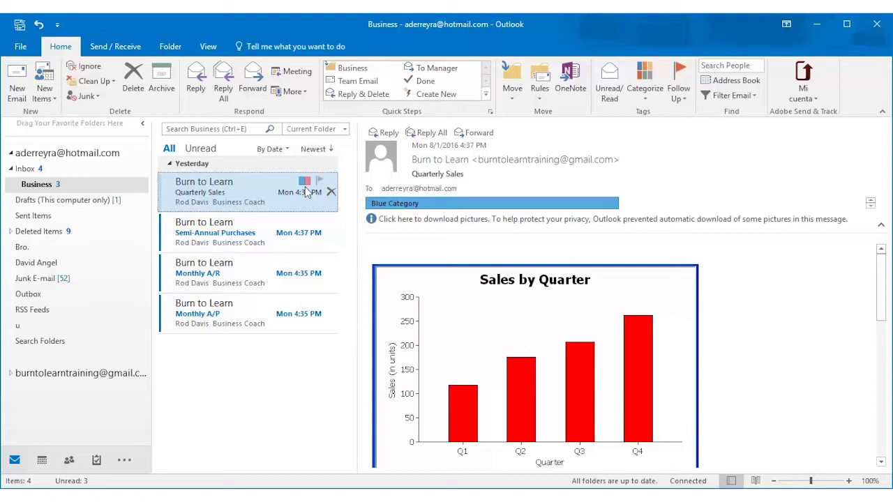
# Step: Assign the Purple Category to the Semi-Annual Purchases message
pyautogui.click(277, 243)
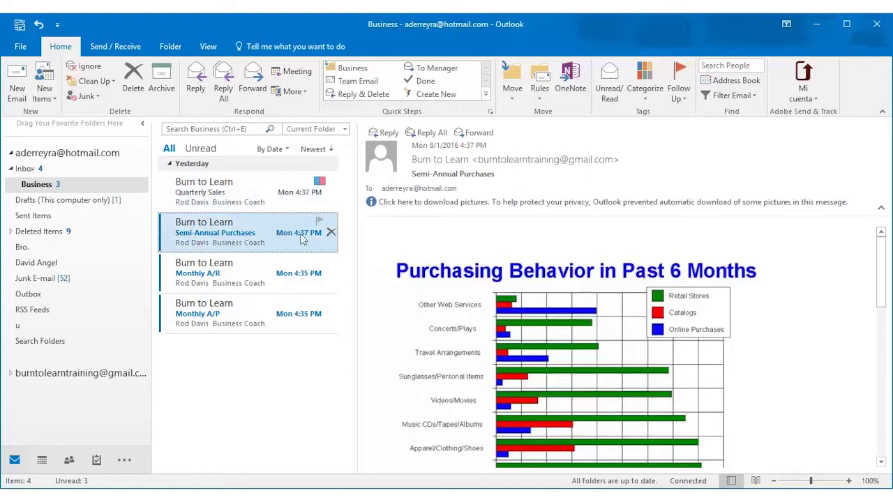
pyautogui.click(650, 97)
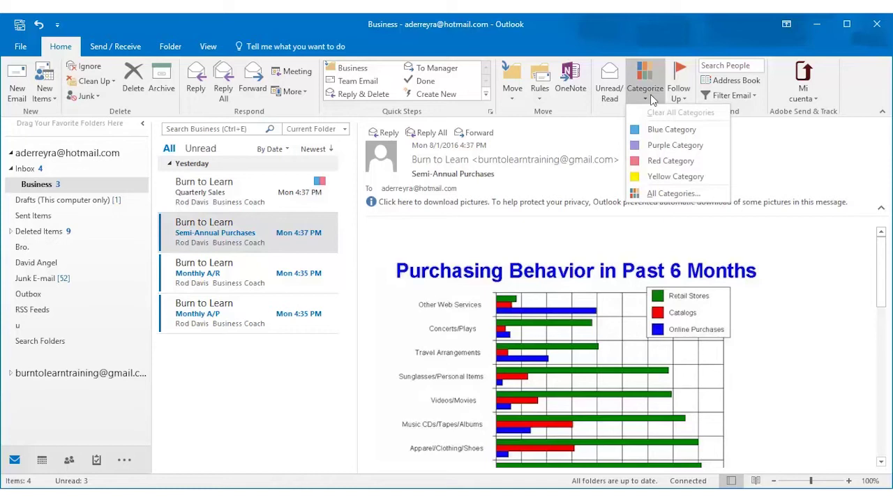
pyautogui.click(674, 145)
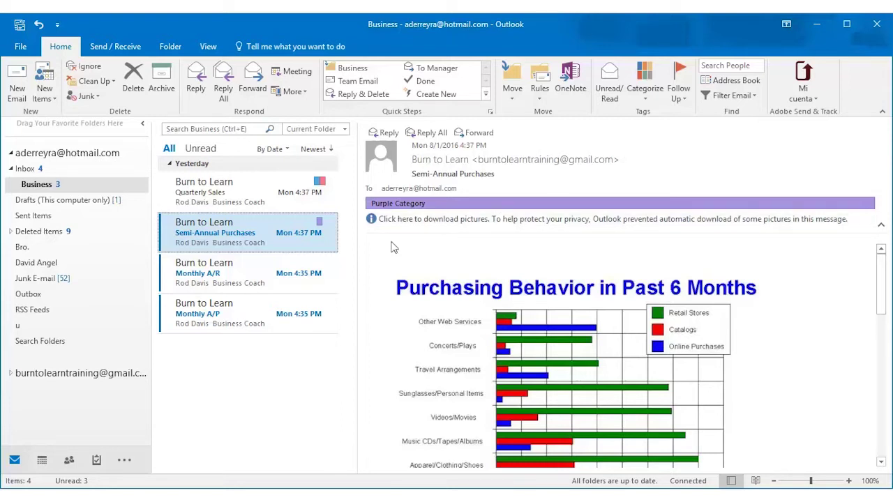
# Step: Open the full list of color categories for the Monthly A/R message and select Yellow Category for it
pyautogui.click(276, 291)
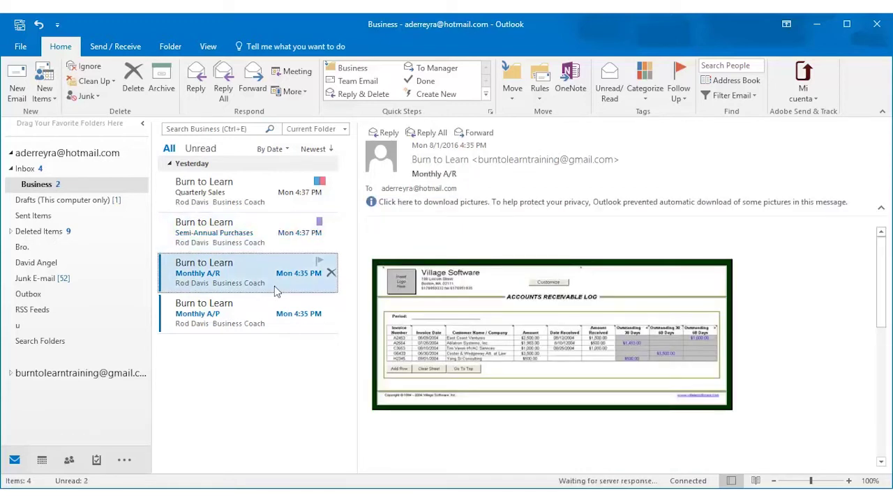
pyautogui.click(646, 99)
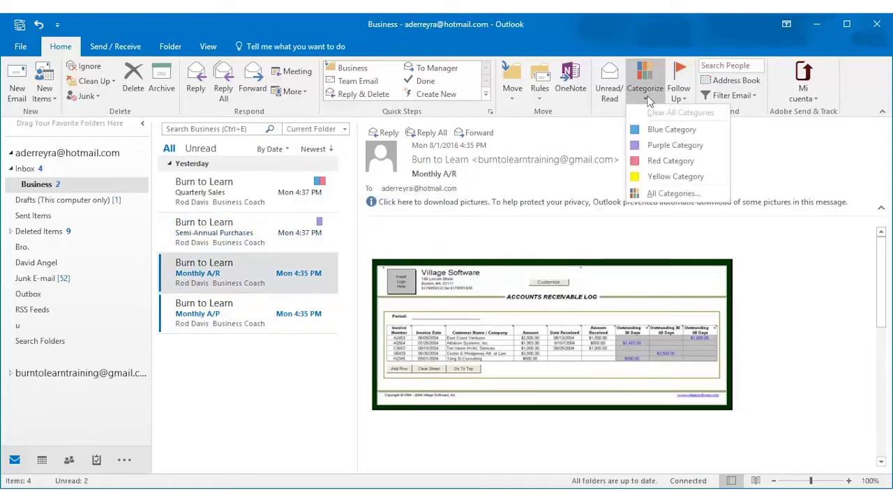
pyautogui.click(709, 196)
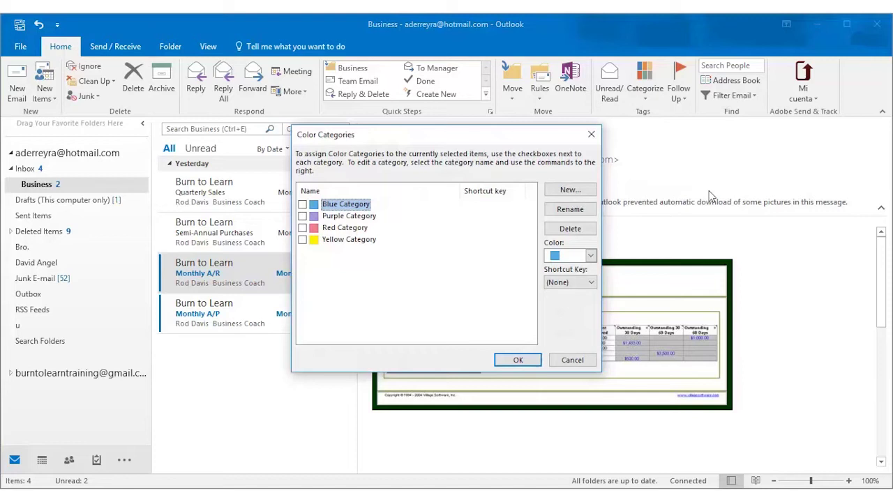
pyautogui.click(325, 243)
pyautogui.click(336, 242)
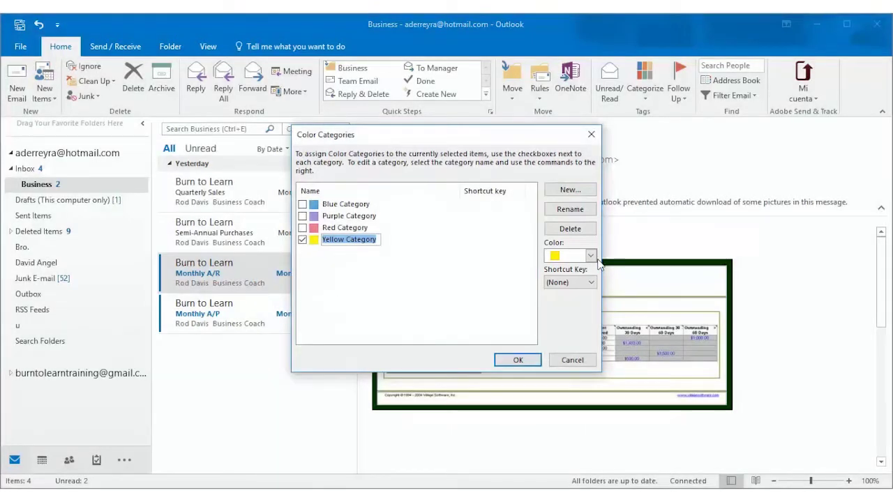
# Step: Look at the available colors for Yellow Category and set its shortcut key to CTRL+F2
pyautogui.click(591, 256)
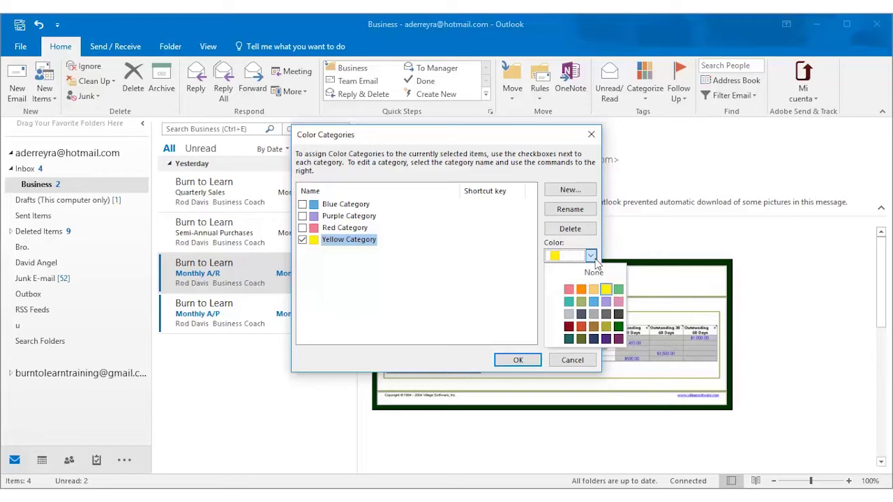
pyautogui.click(594, 259)
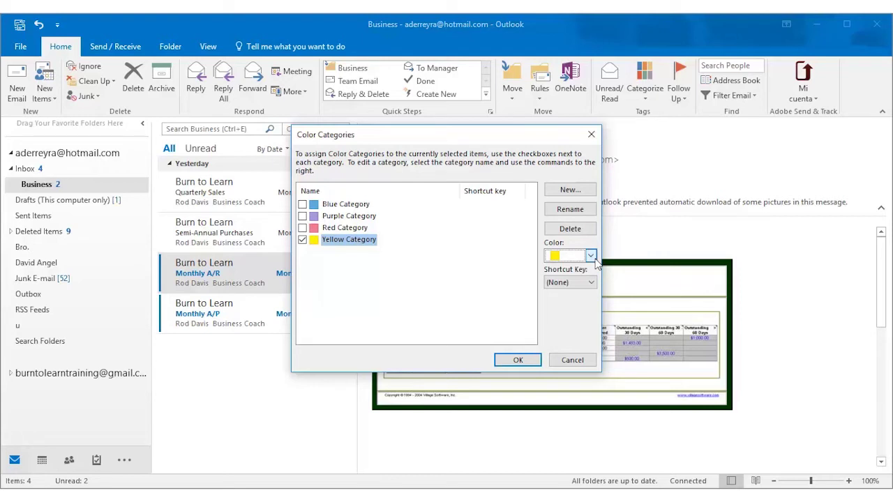
pyautogui.click(593, 256)
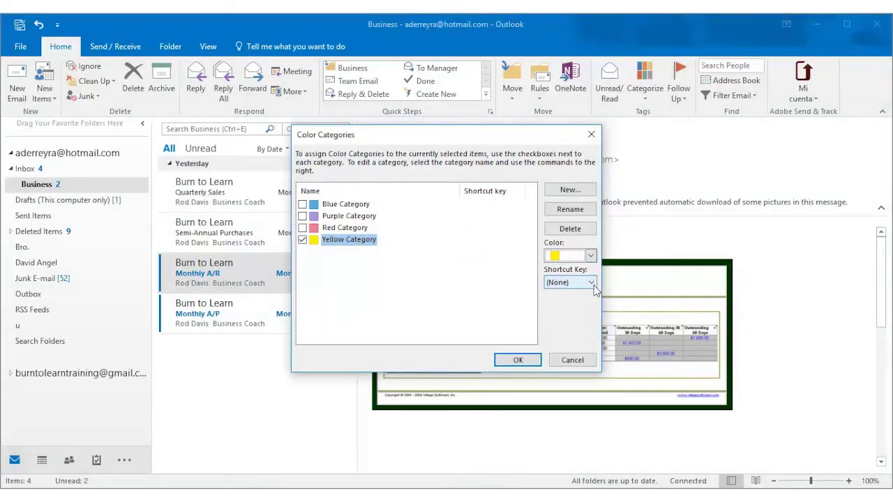
pyautogui.click(591, 283)
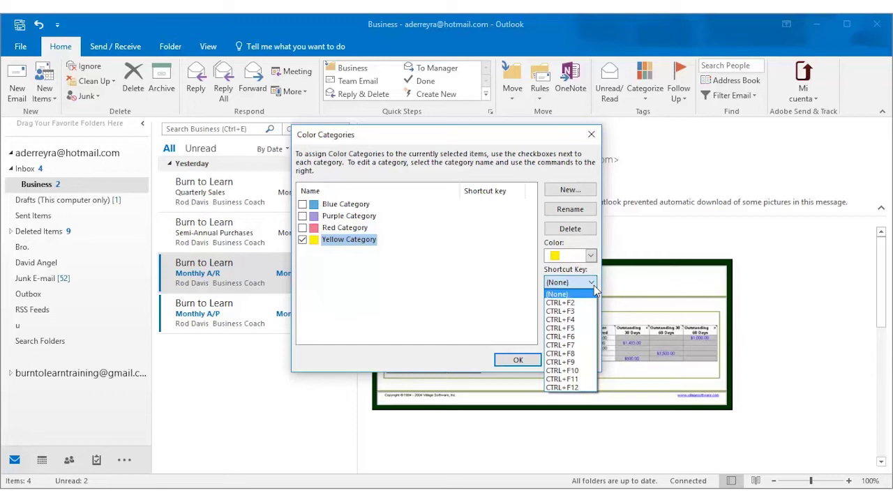
pyautogui.click(585, 303)
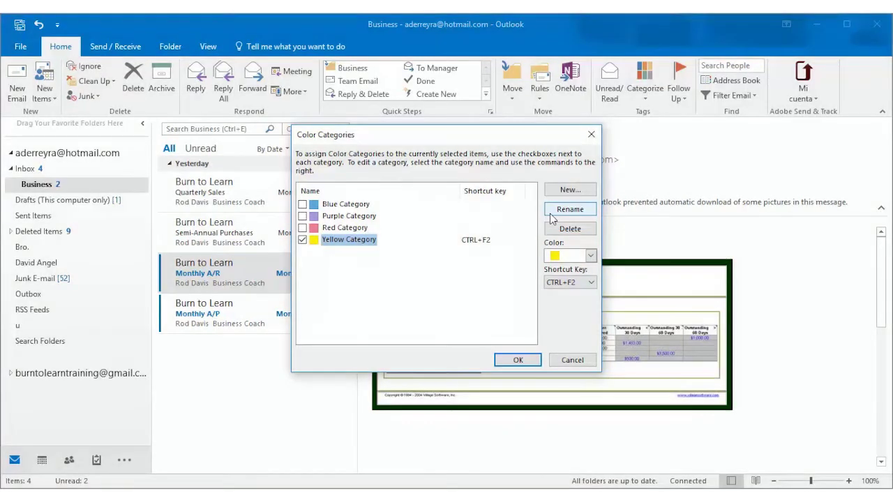
# Step: Rename Yellow Category to AR and apply the category settings to the Monthly A/R message
pyautogui.click(551, 218)
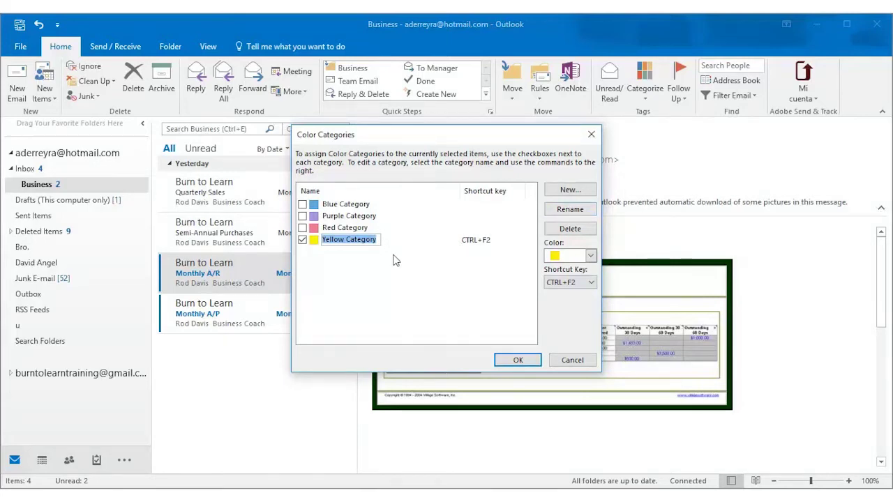
pyautogui.write('A')
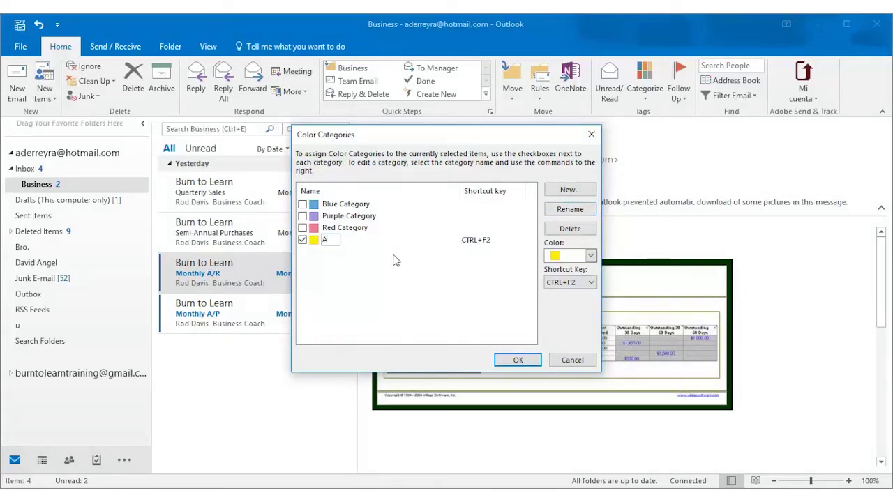
pyautogui.write('R')
pyautogui.click(393, 259)
pyautogui.click(516, 359)
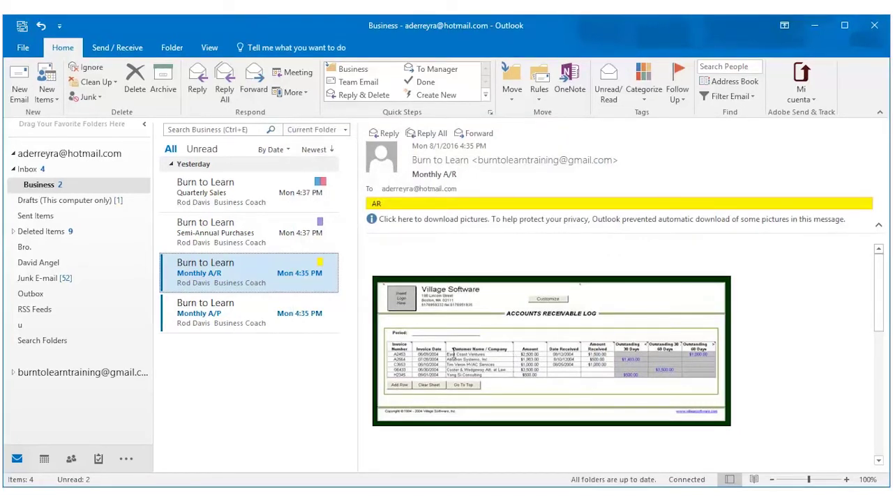
# Step: Start a new color category for the Monthly A/P message, named AP and colored dark red
pyautogui.click(254, 317)
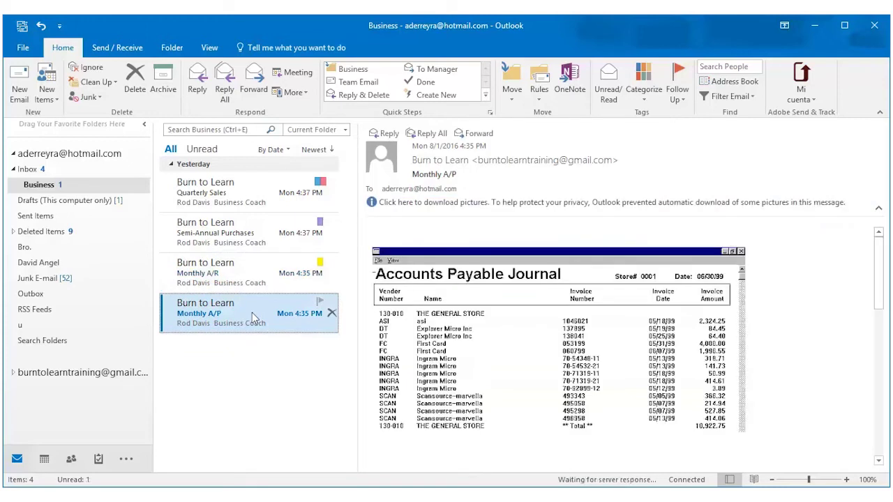
pyautogui.click(653, 105)
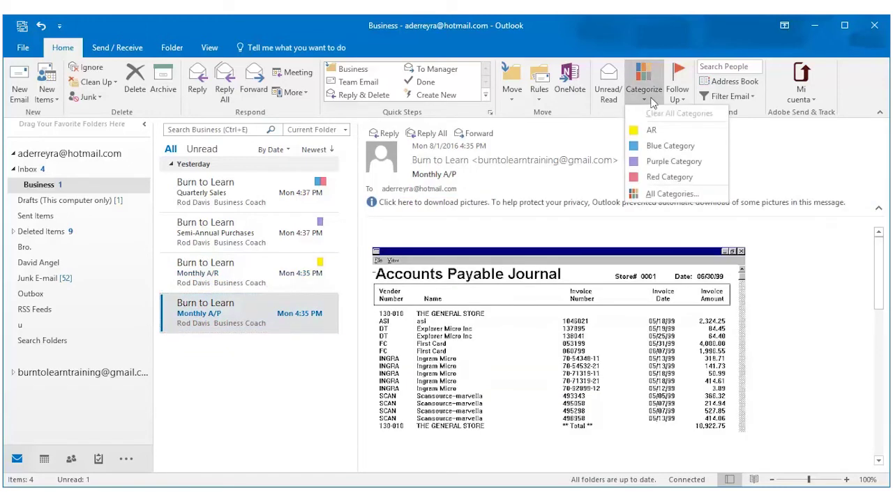
pyautogui.click(670, 194)
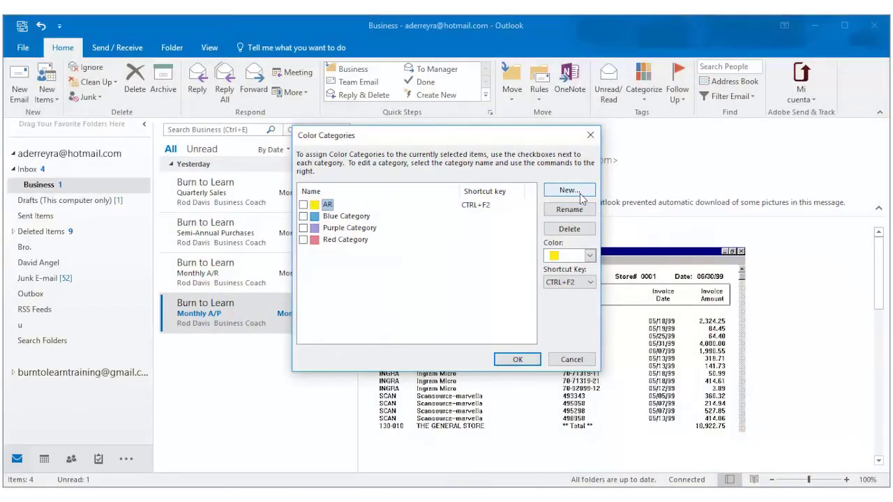
pyautogui.click(569, 190)
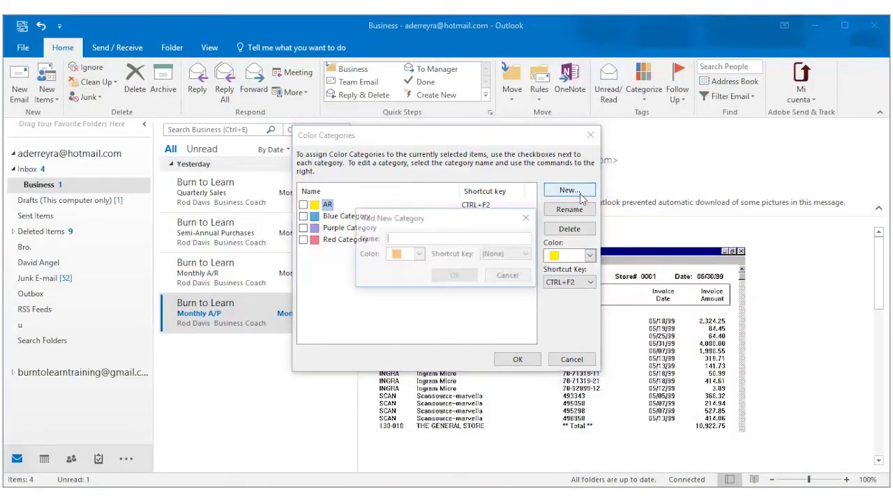
pyautogui.write('AP')
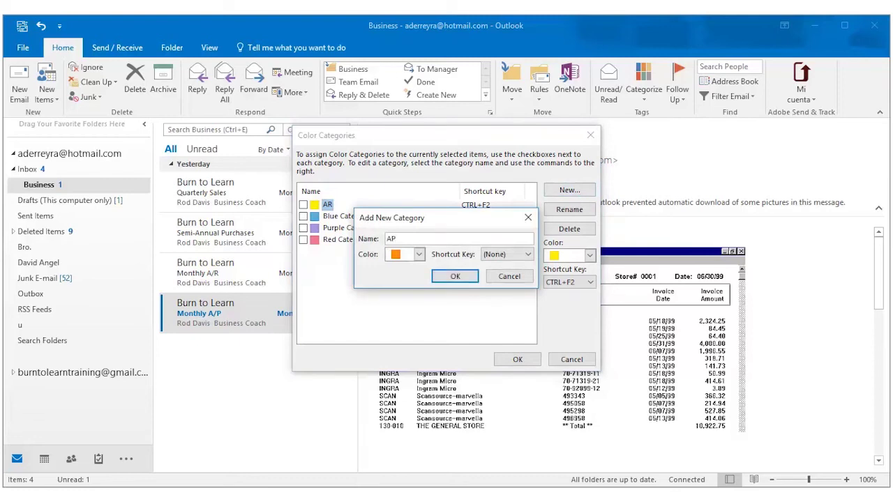
pyautogui.click(419, 254)
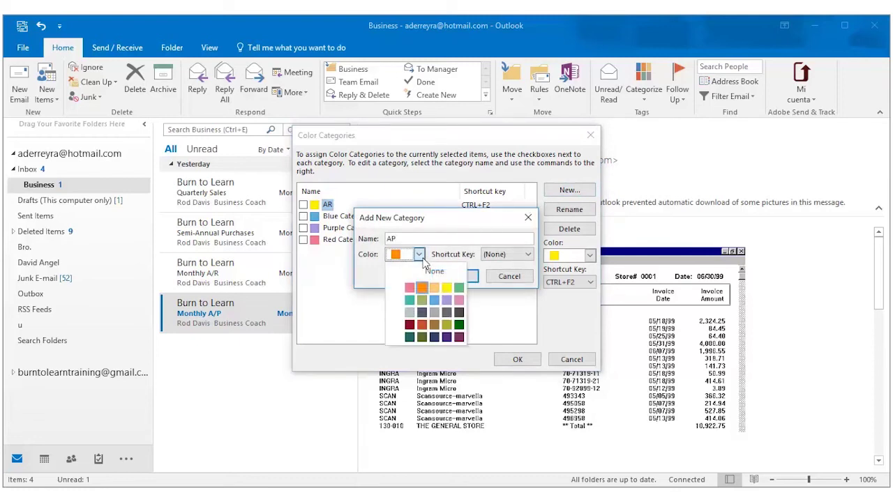
pyautogui.click(410, 325)
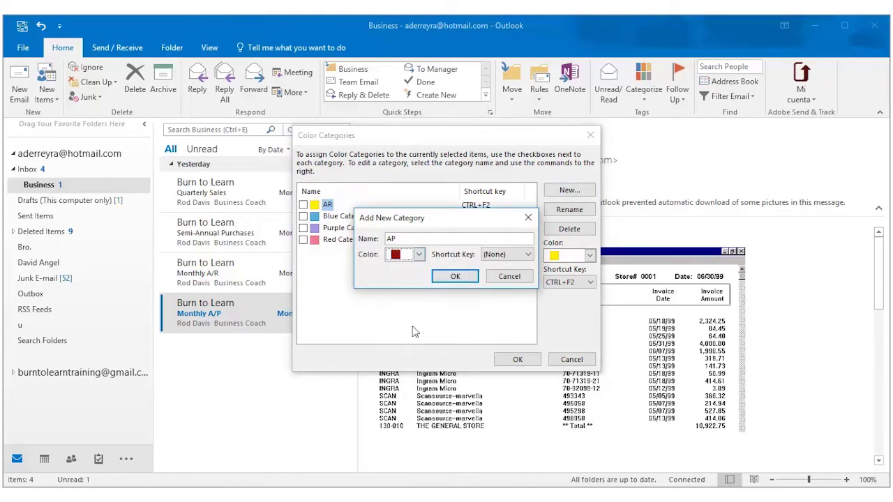
# Step: Set the AP category's shortcut key to CTRL+F5 and apply the new category to the Monthly A/P message
pyautogui.click(529, 256)
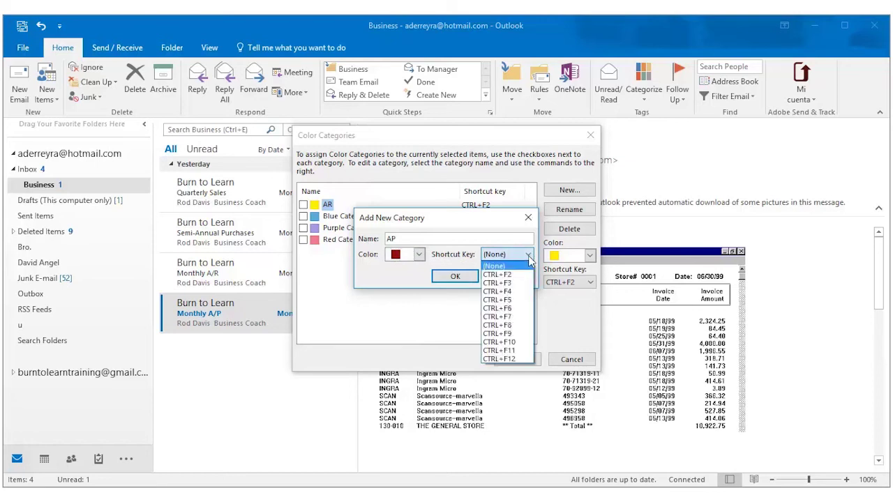
pyautogui.click(519, 301)
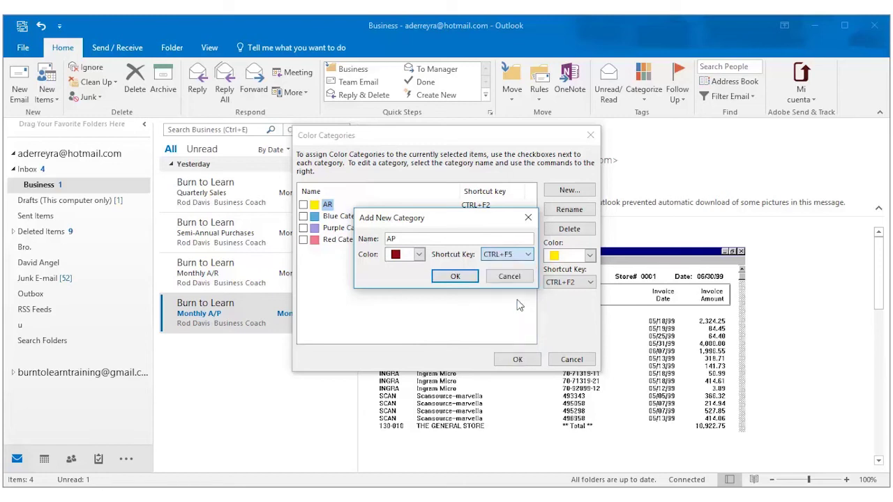
pyautogui.click(455, 277)
pyautogui.click(516, 359)
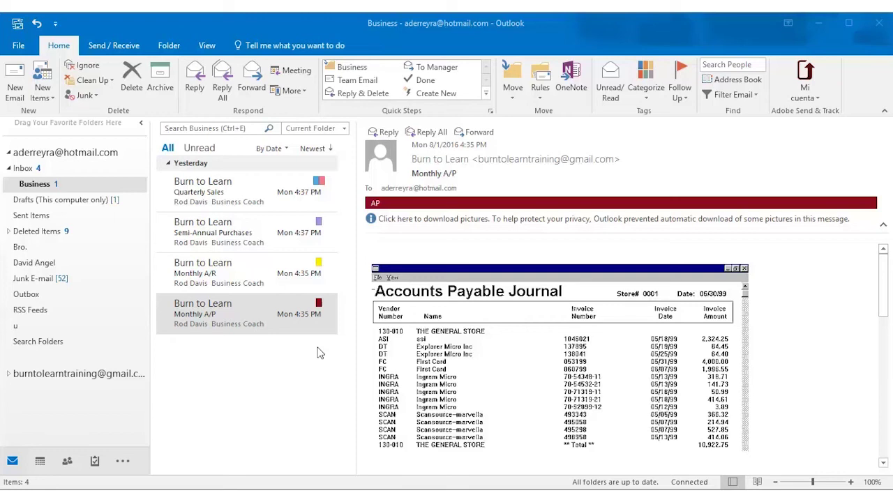
# Step: Flag the Monthly A/R message for follow-up
pyautogui.click(281, 284)
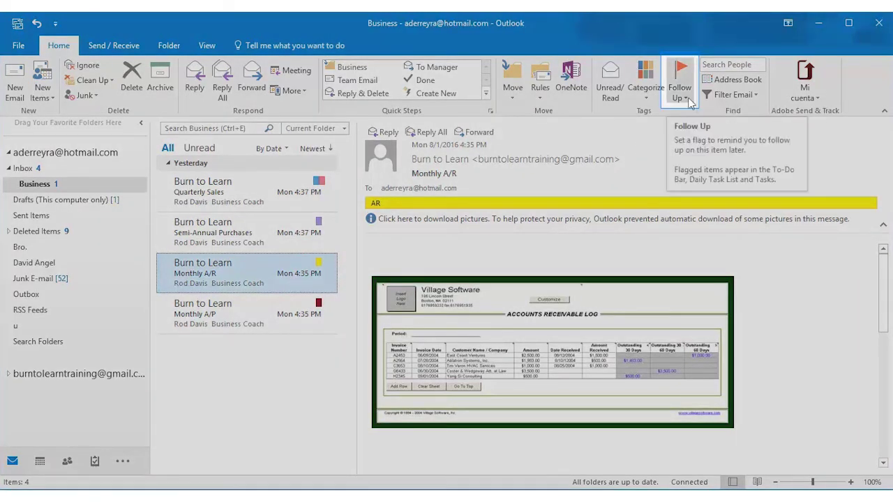
pyautogui.click(681, 97)
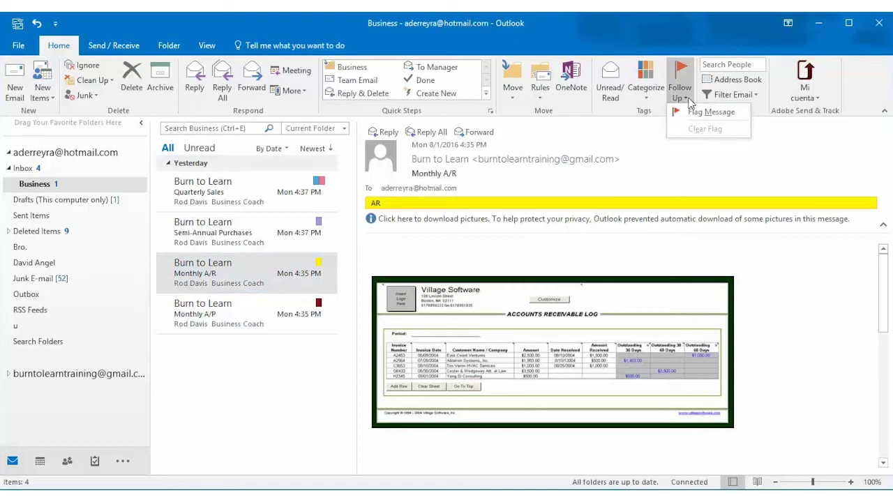
pyautogui.click(741, 112)
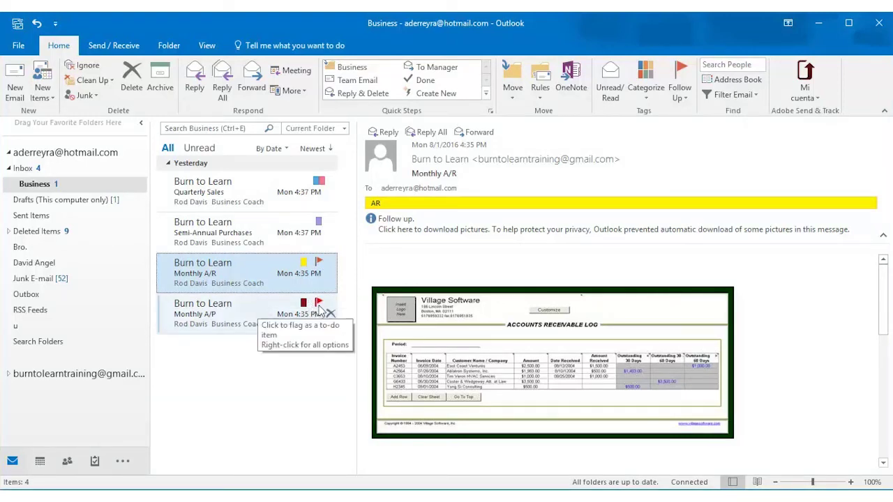
# Step: Flag the Monthly A/P message as a to-do item and mark its follow-up as complete
pyautogui.click(320, 304)
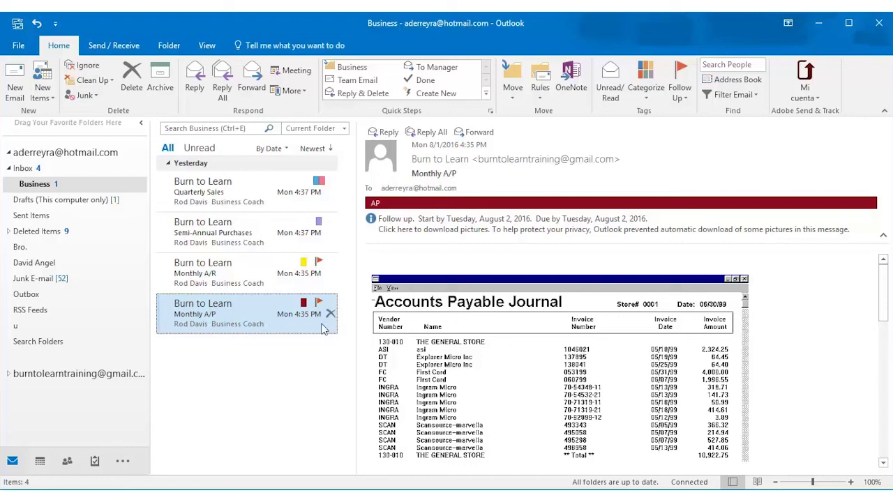
pyautogui.click(318, 303)
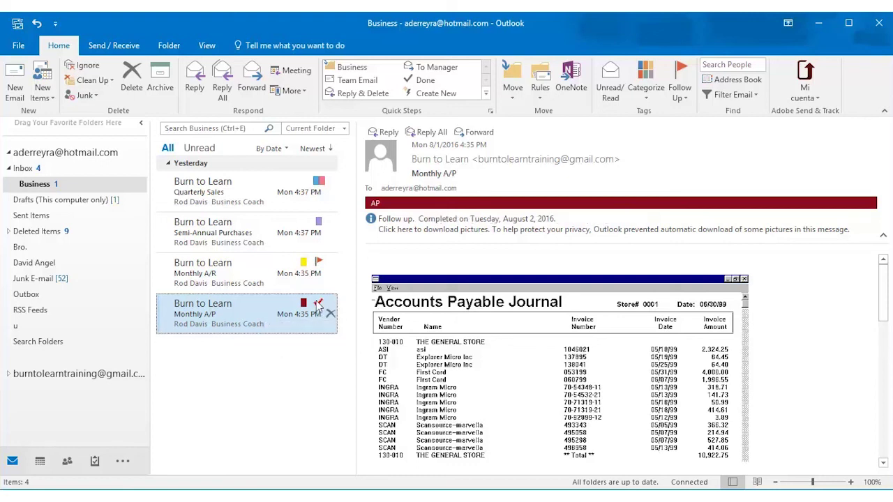